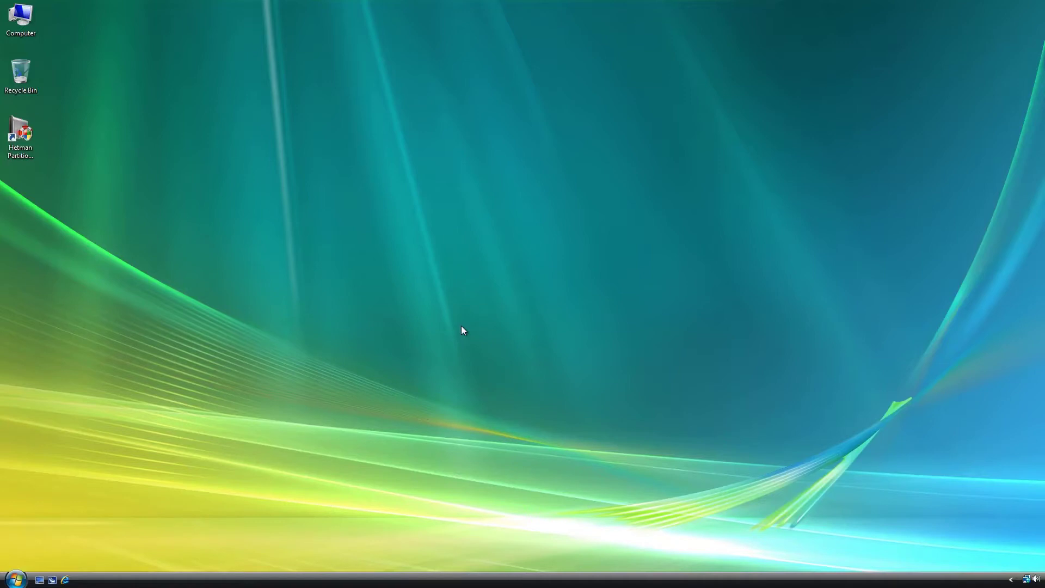
Check the Windows edition and system details in the computer's properties and close the window
right_click(30, 20)
click(67, 136)
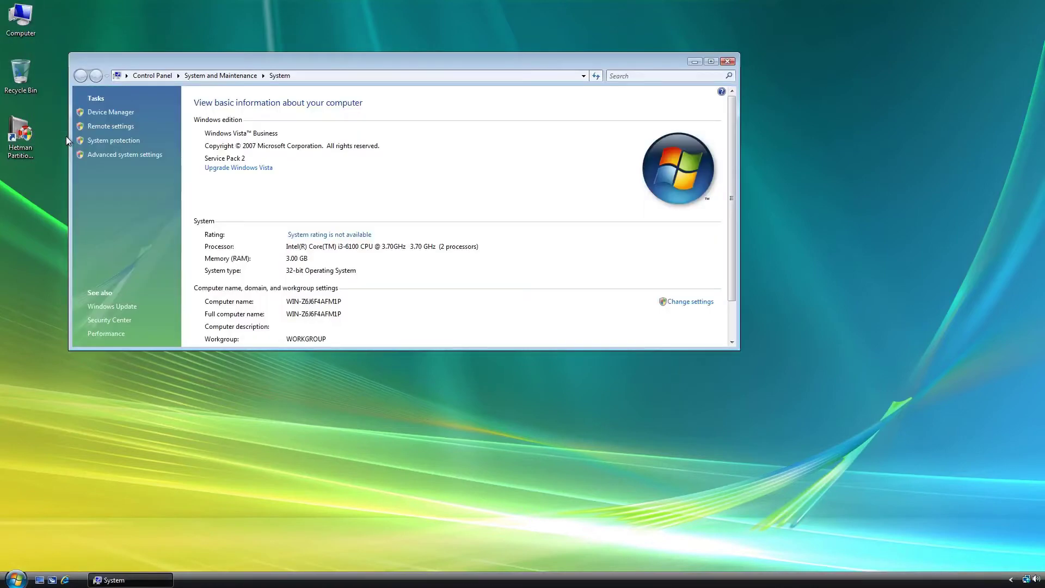
click(729, 61)
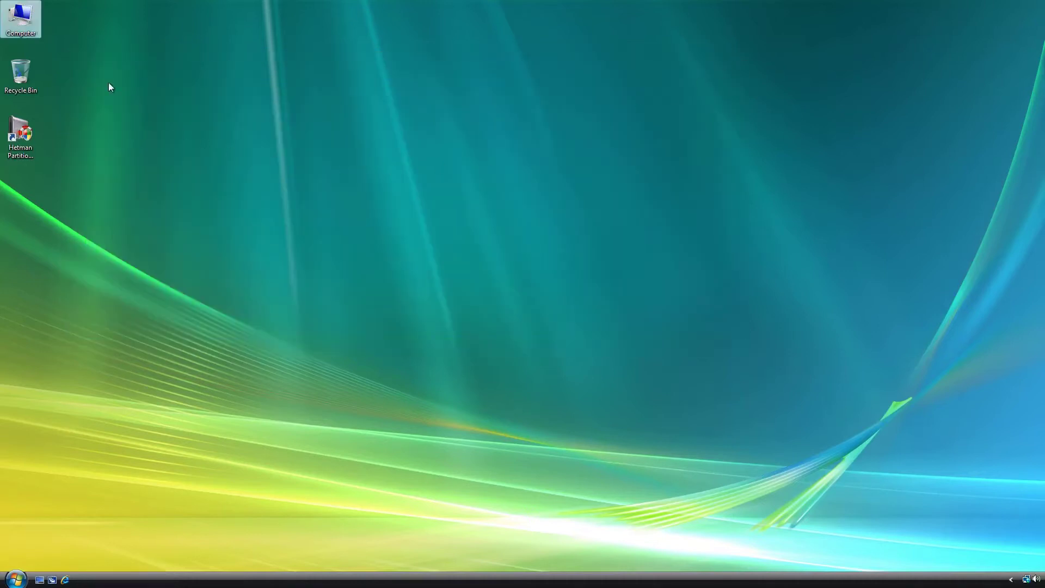
Check which files are stored in the Documents folder and close the folder window
double_click(27, 18)
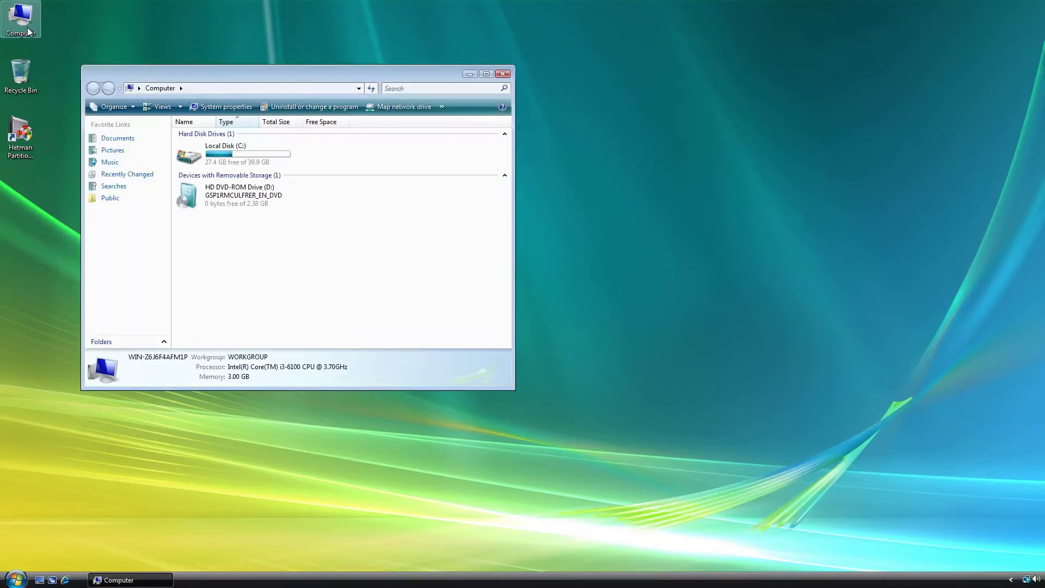
click(115, 139)
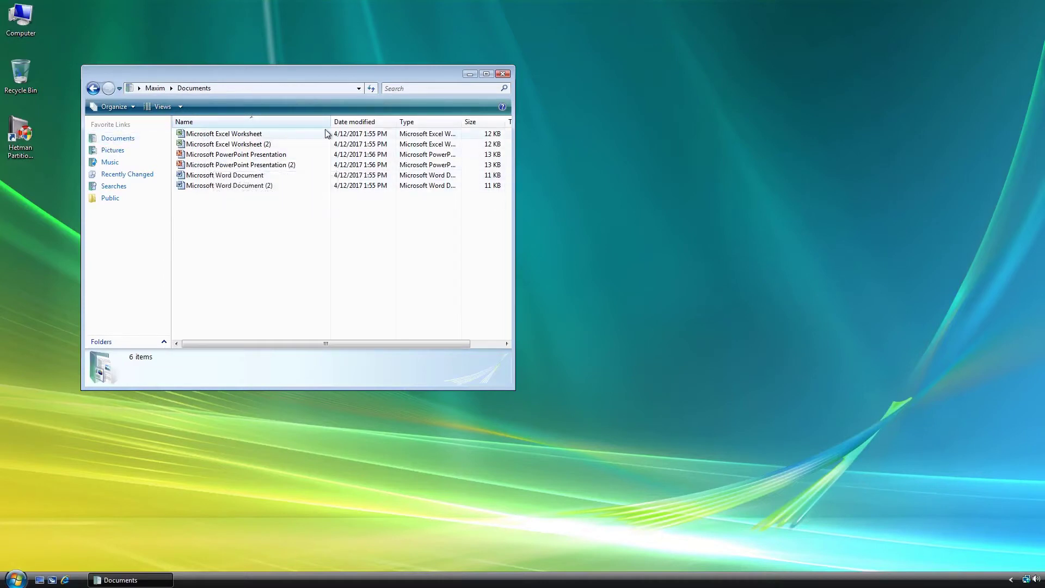
click(502, 74)
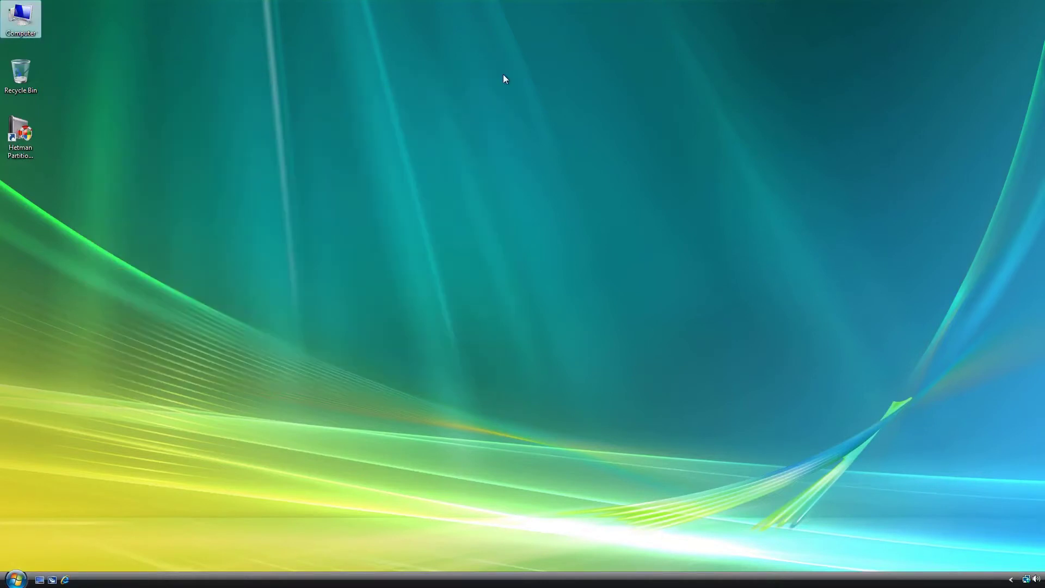
Check the installed programs list, expanding Hetman Software and its Hetman Partition Recovery 2.6 folder
click(16, 578)
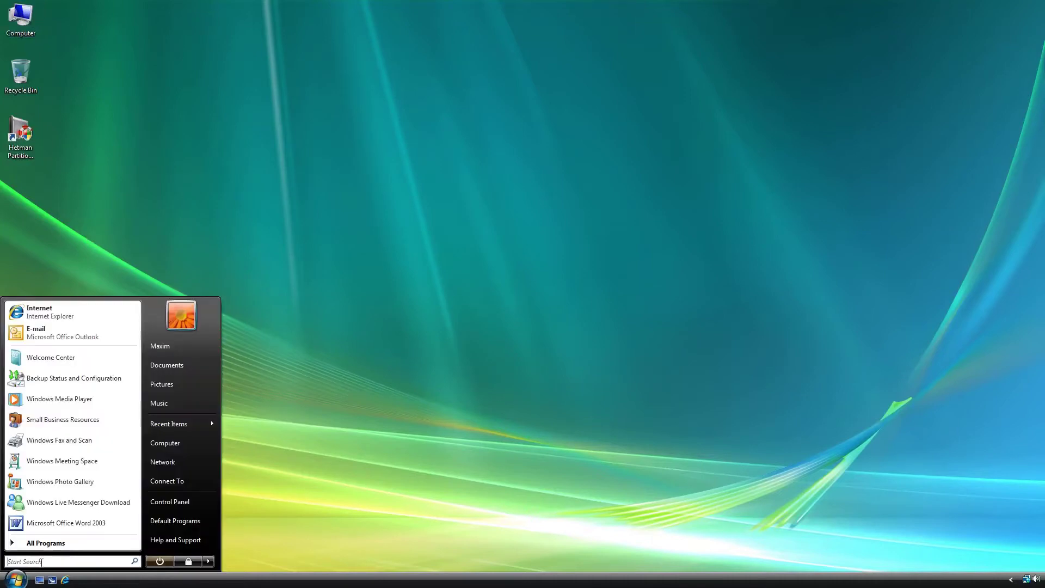
click(51, 544)
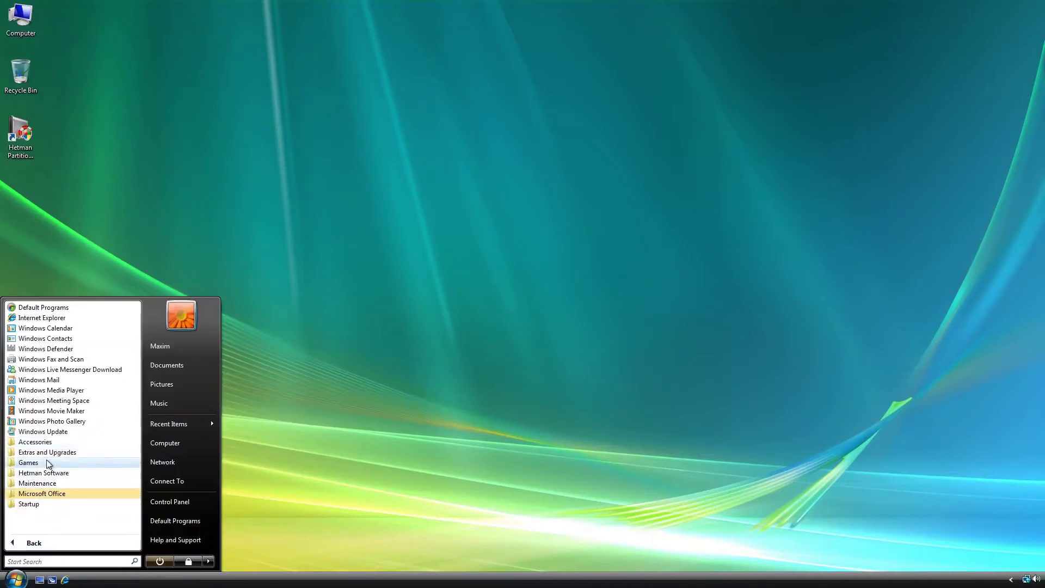
click(46, 474)
click(55, 483)
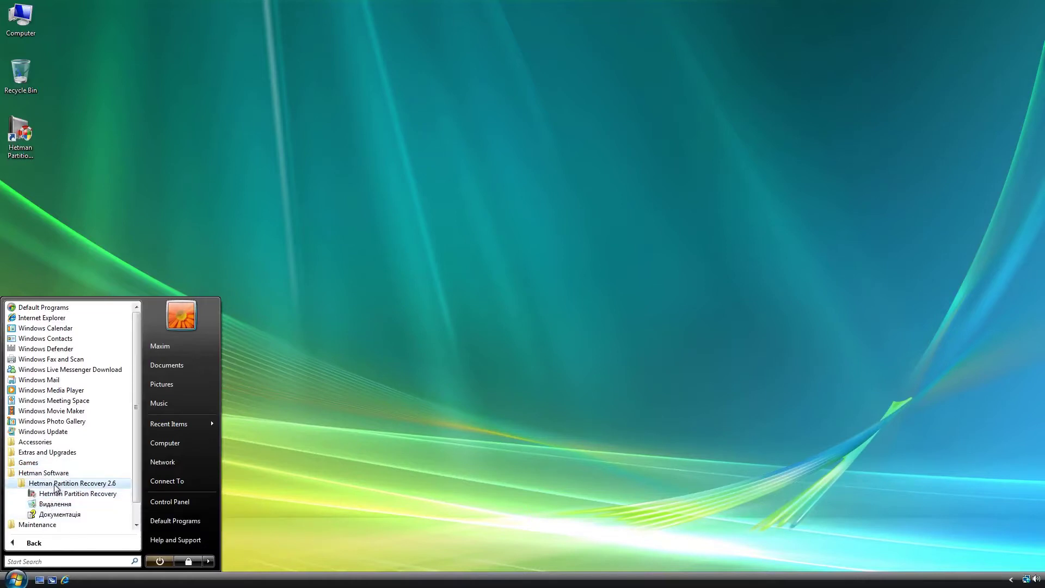
click(391, 342)
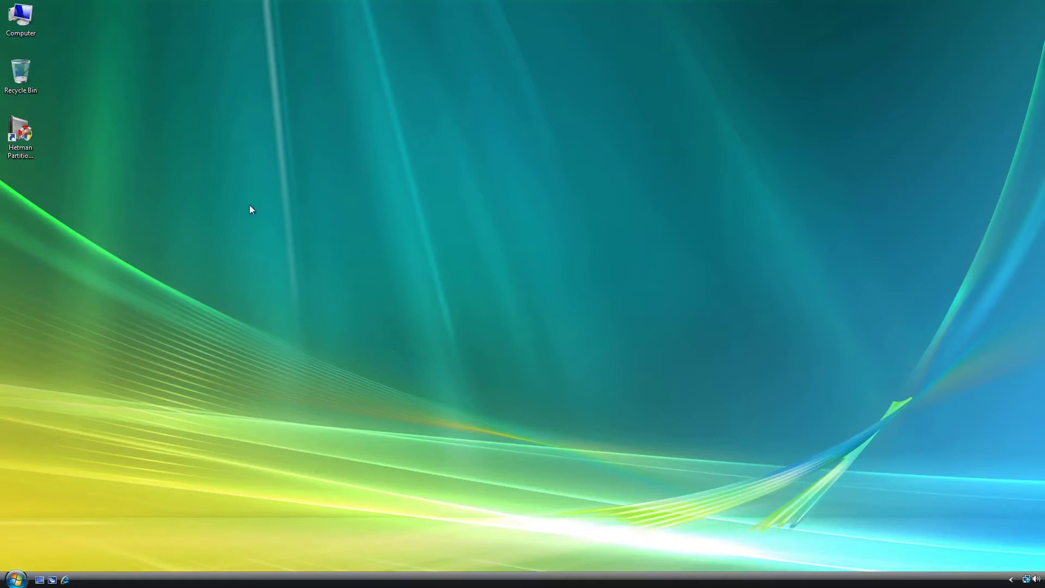
Open the contents of the HD DVD-ROM Drive (D:) from its AutoPlay options
double_click(20, 19)
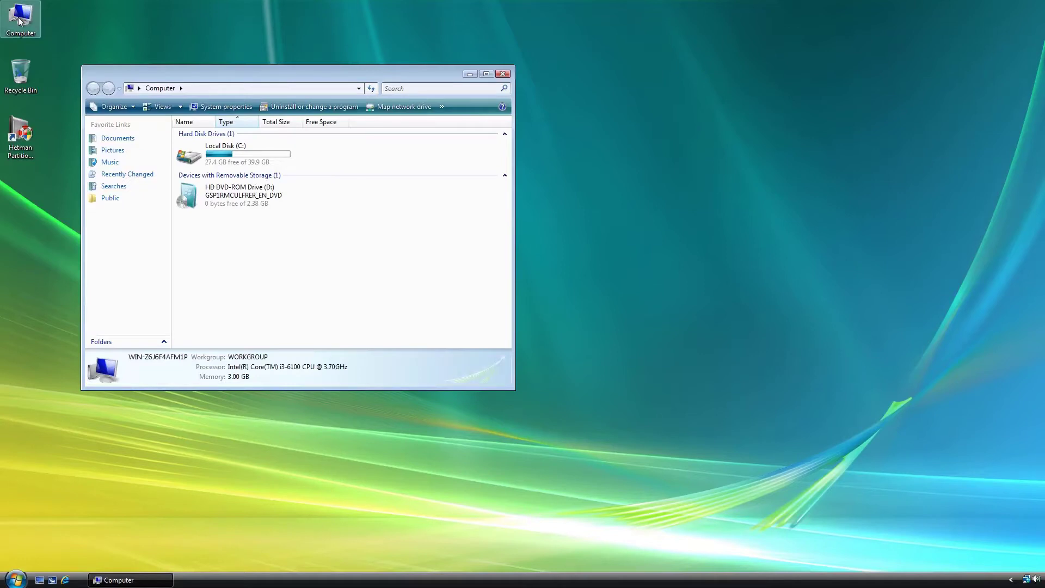
right_click(207, 192)
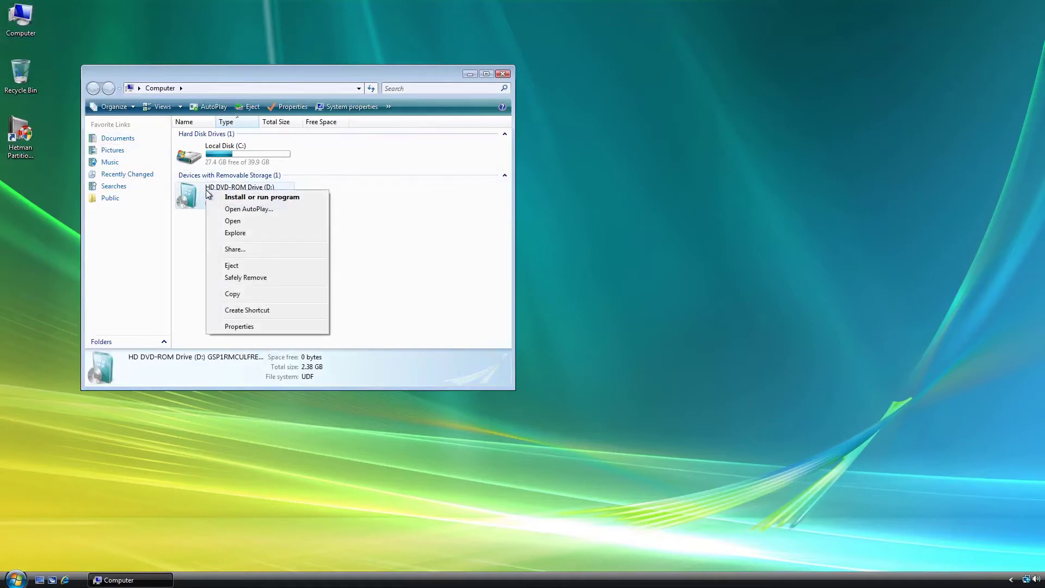
click(256, 211)
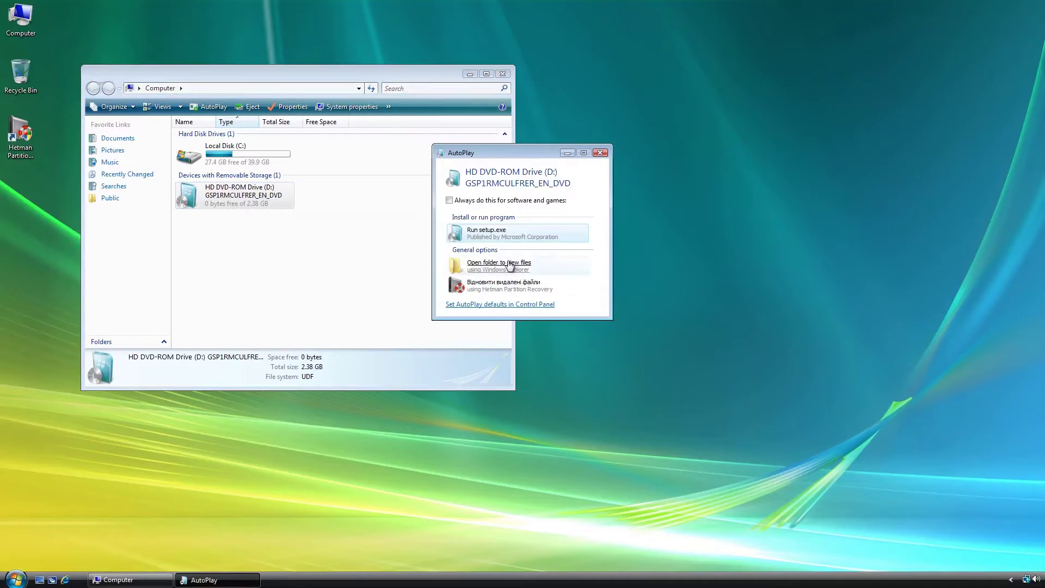
click(509, 266)
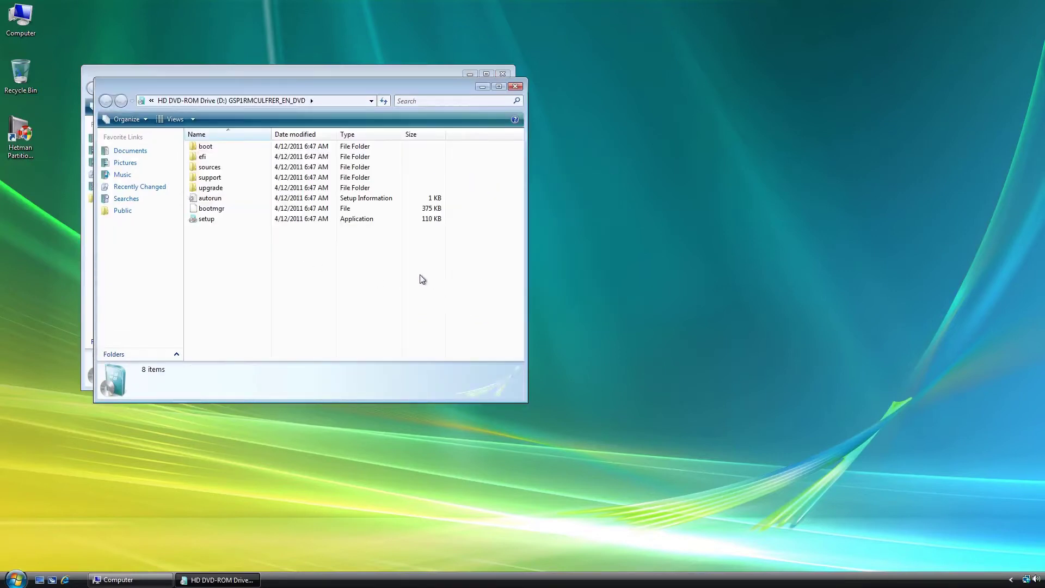
Run the setup application on the disc as administrator and allow it to continue
click(209, 219)
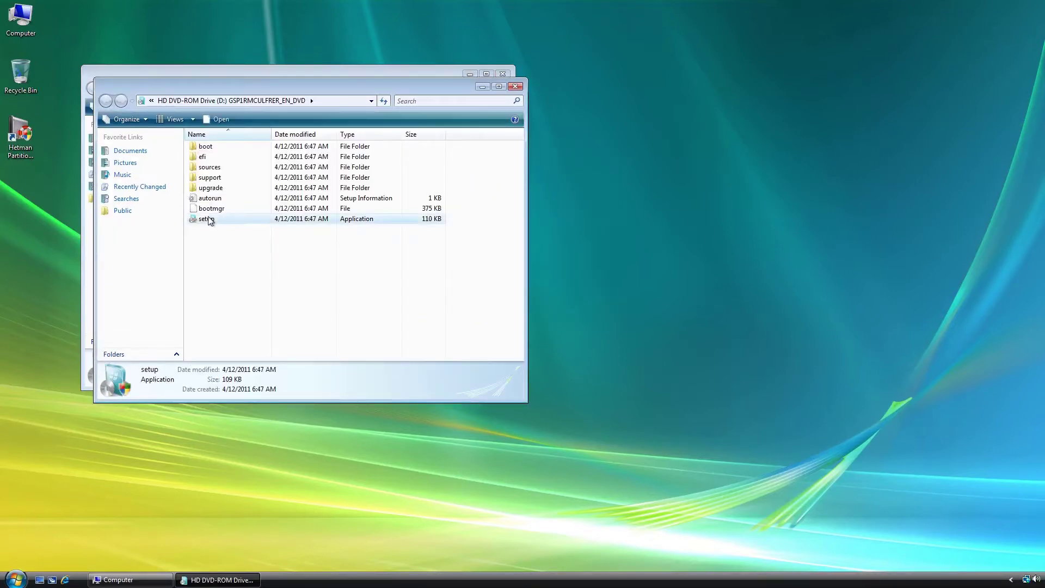
right_click(210, 220)
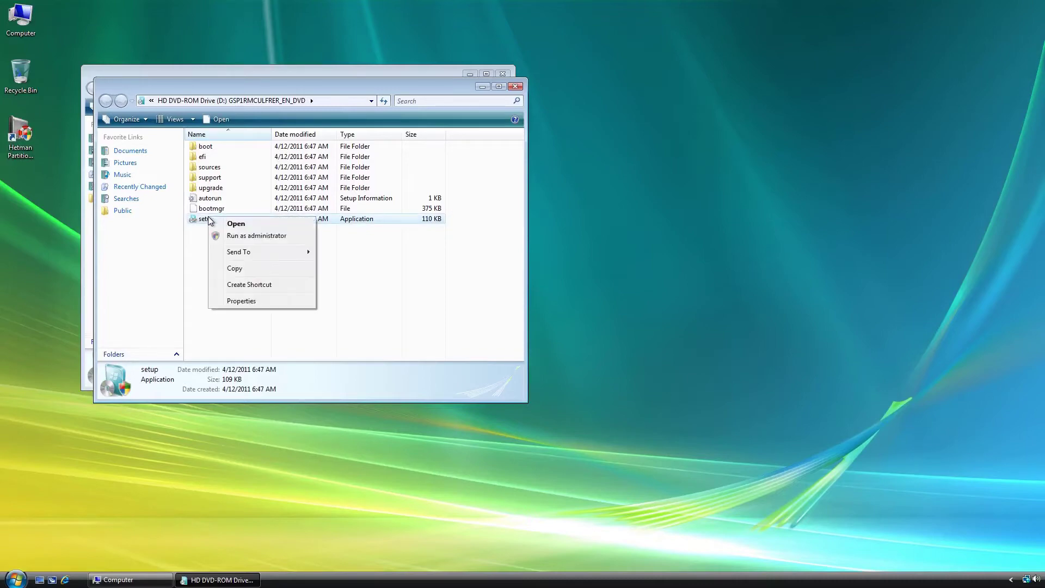
click(261, 237)
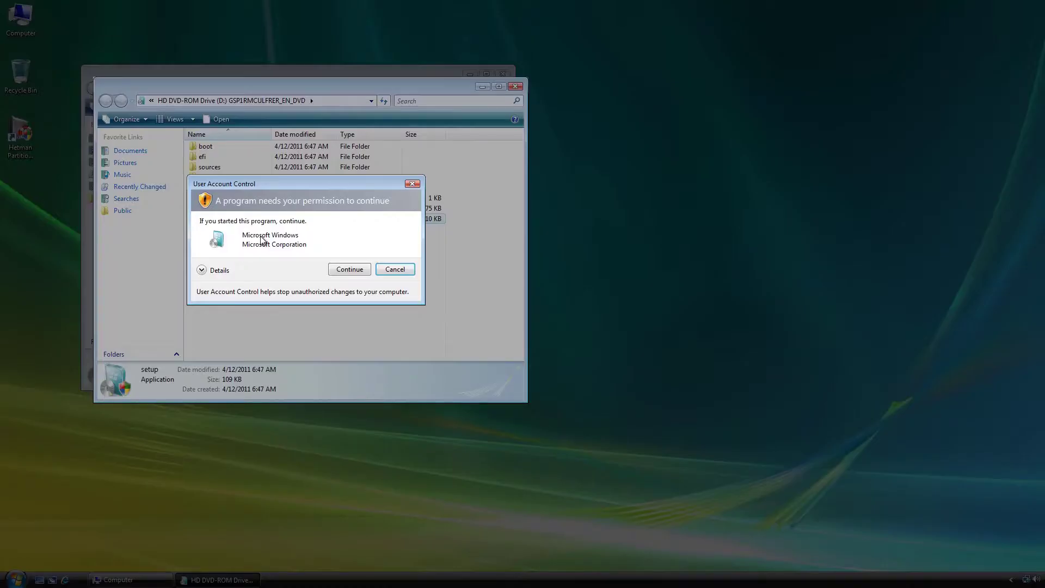
click(349, 272)
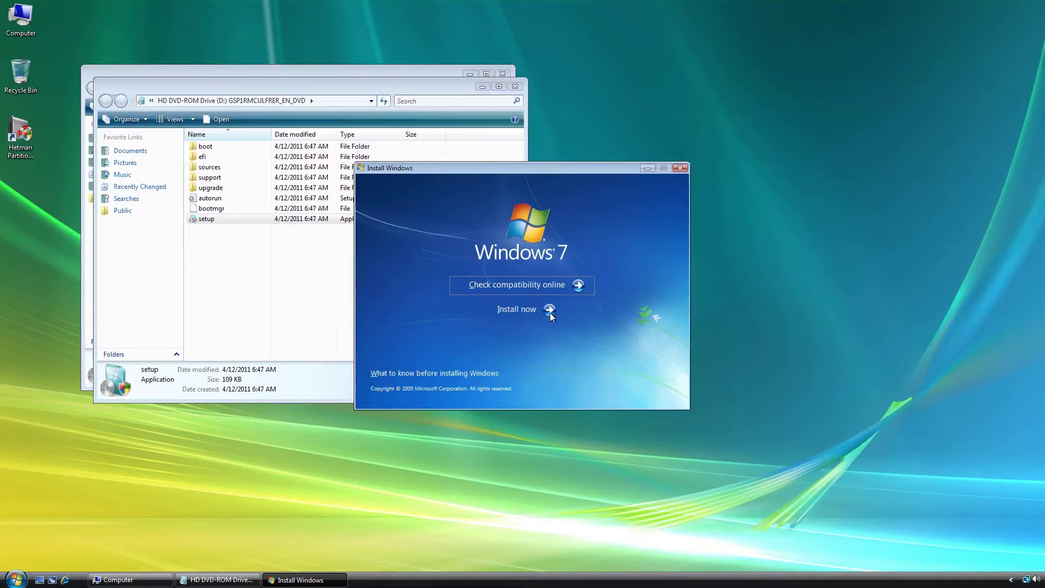
Start the Windows 7 installation and choose not to get the latest updates
click(550, 311)
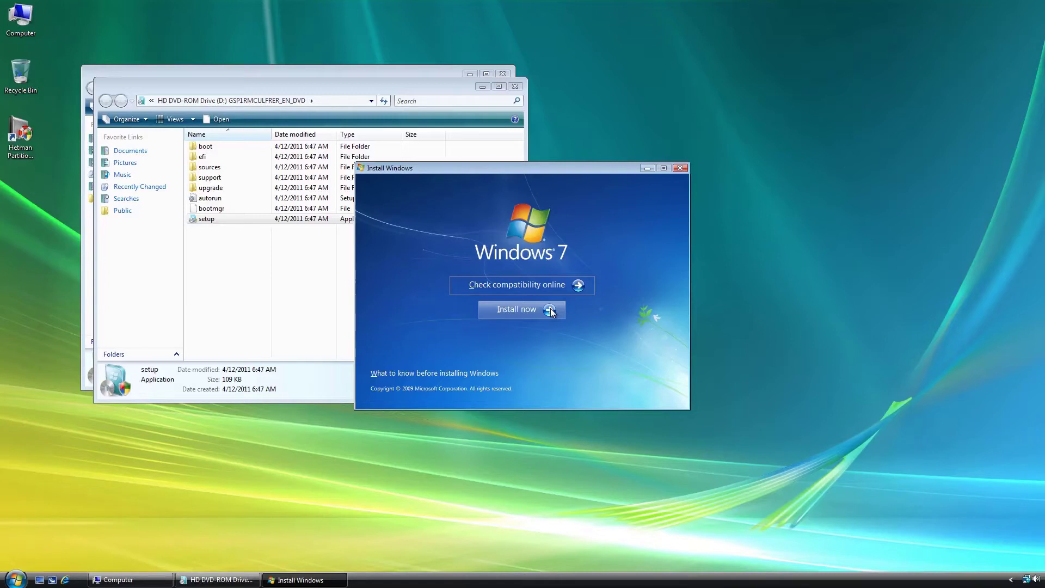
click(550, 308)
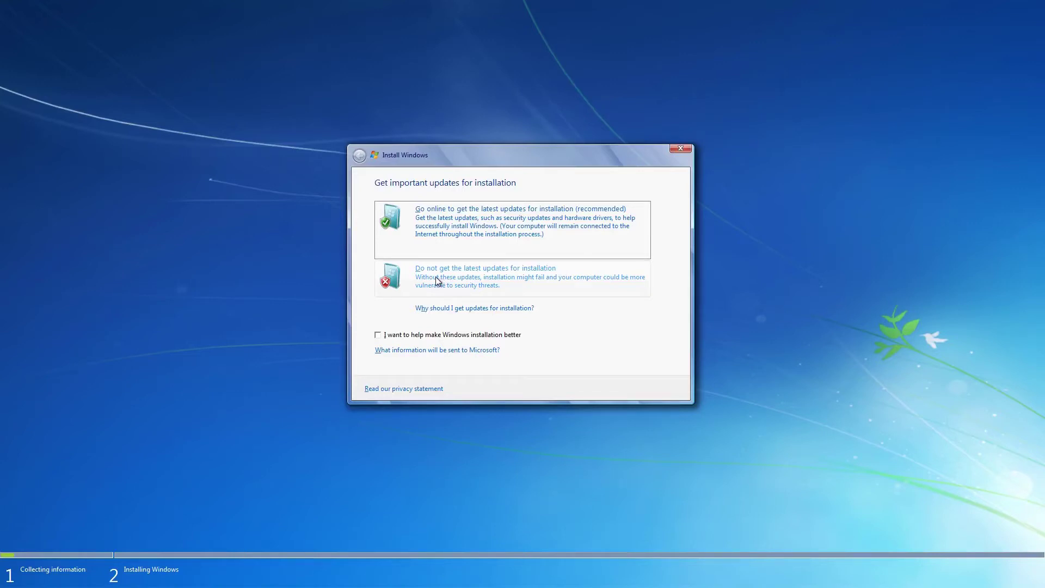
click(436, 282)
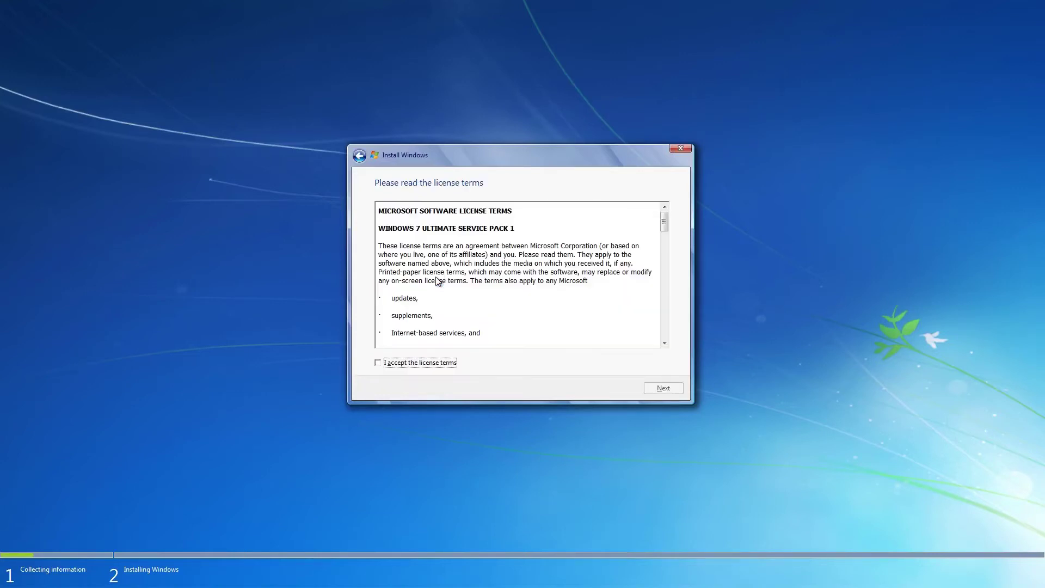
Accept the license terms and choose Upgrade as the installation type
click(400, 362)
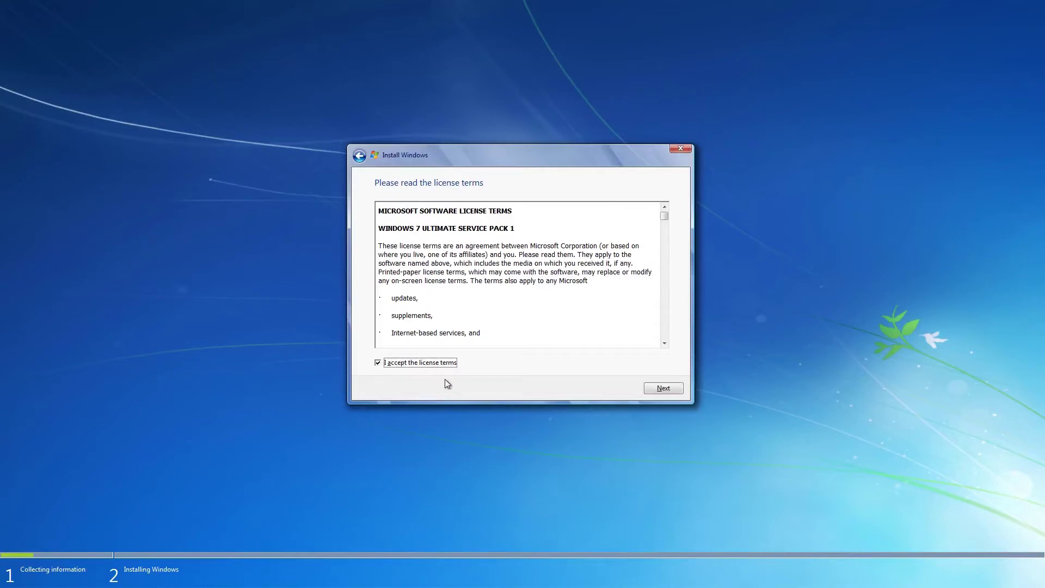
click(661, 388)
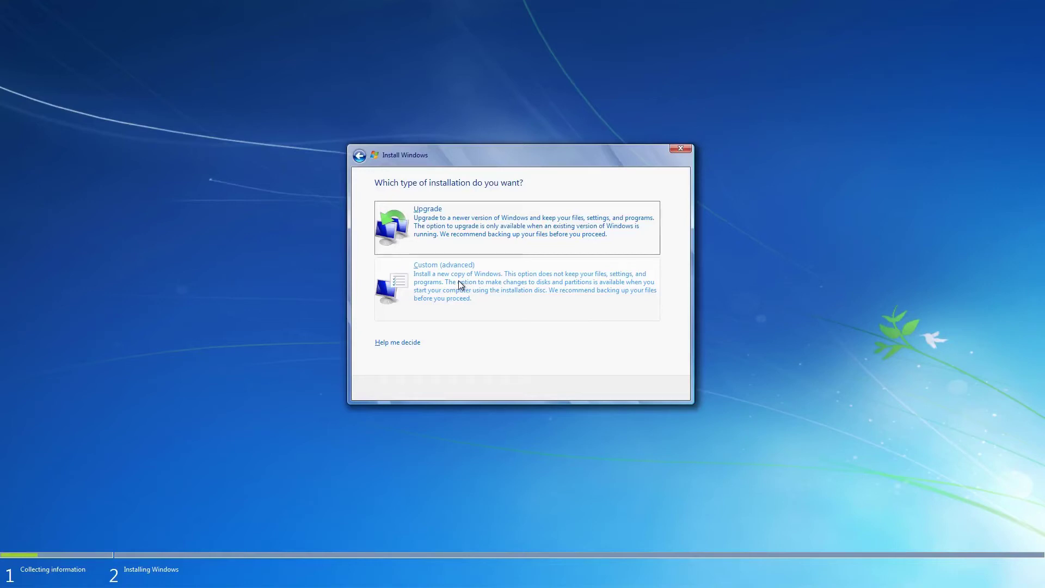
click(427, 212)
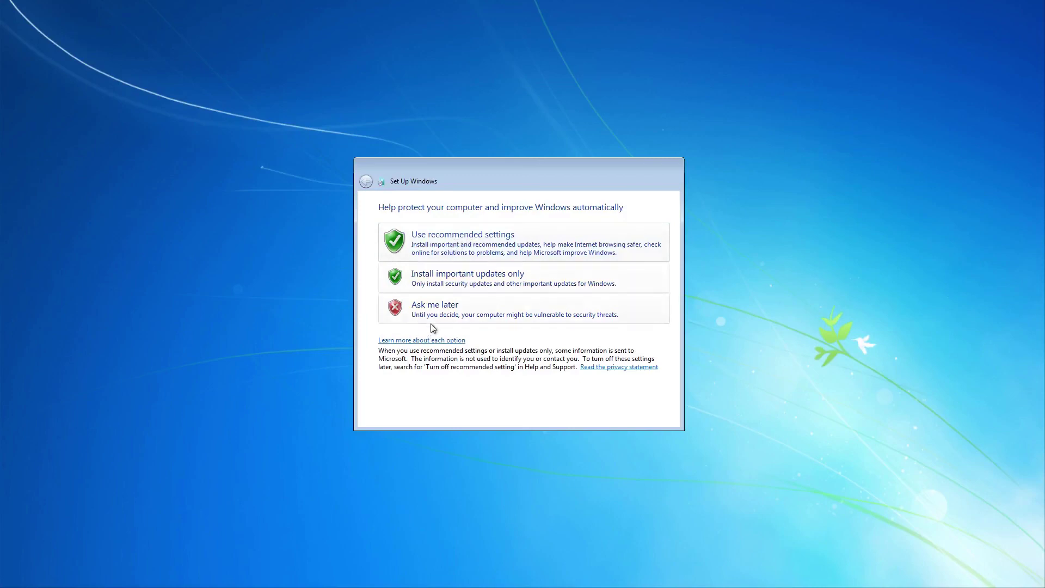
Postpone the Windows protection choice with Ask me later and accept the offered time and date settings
click(431, 308)
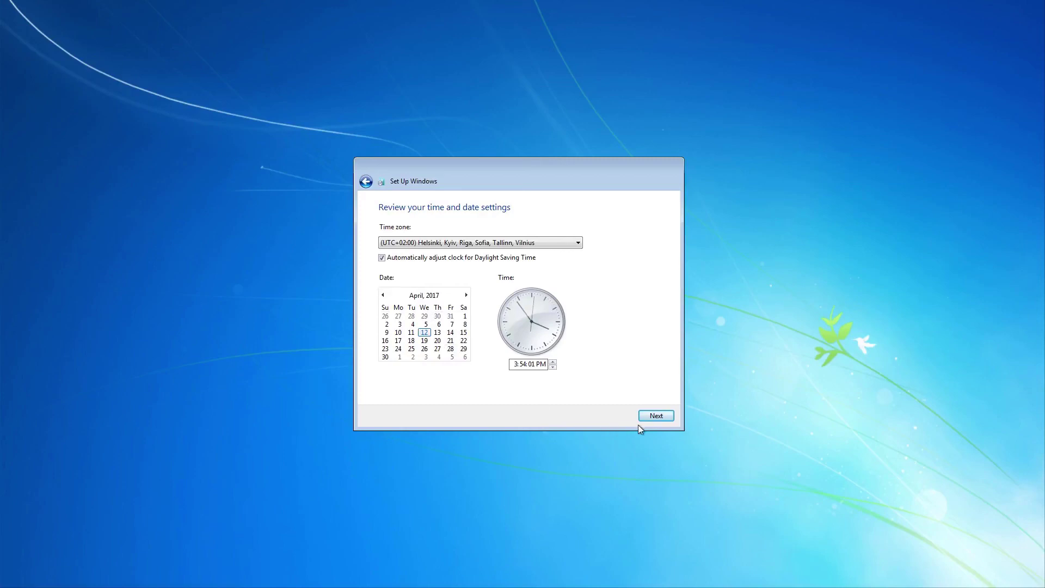
click(655, 417)
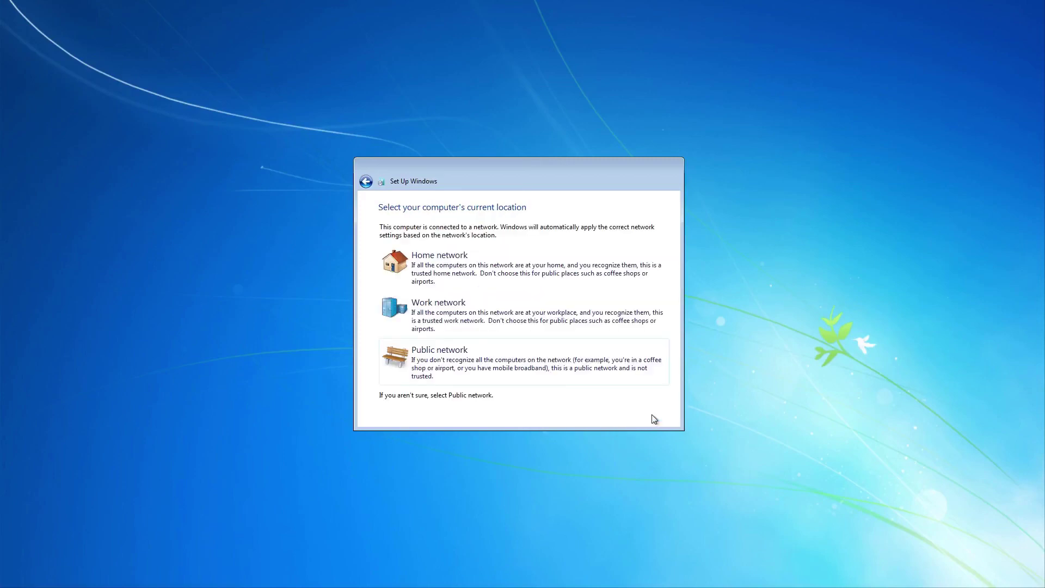
Set the computer's location to Work network and skip the product key with automatic activation turned off
click(453, 314)
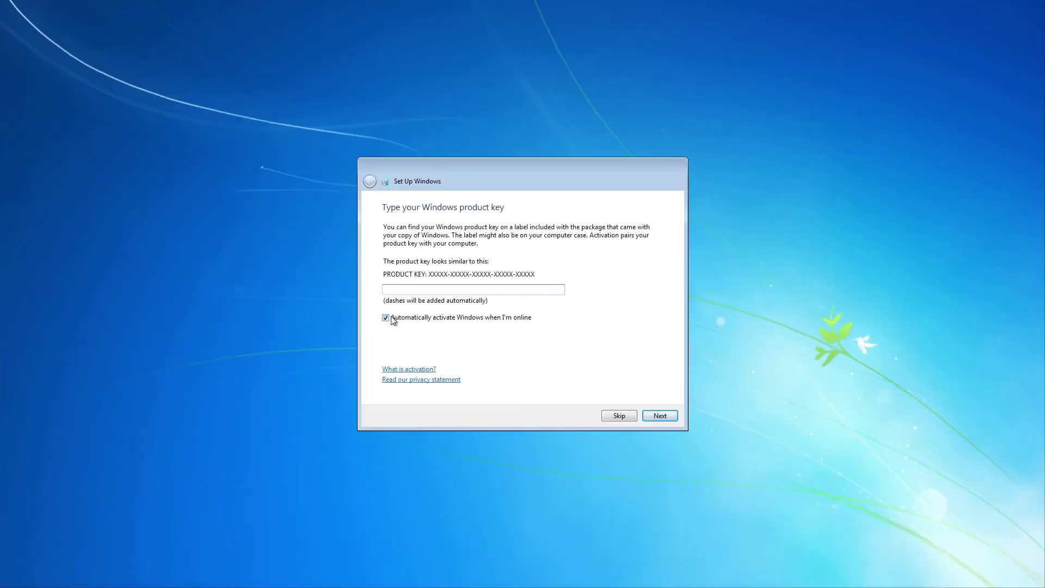
click(386, 318)
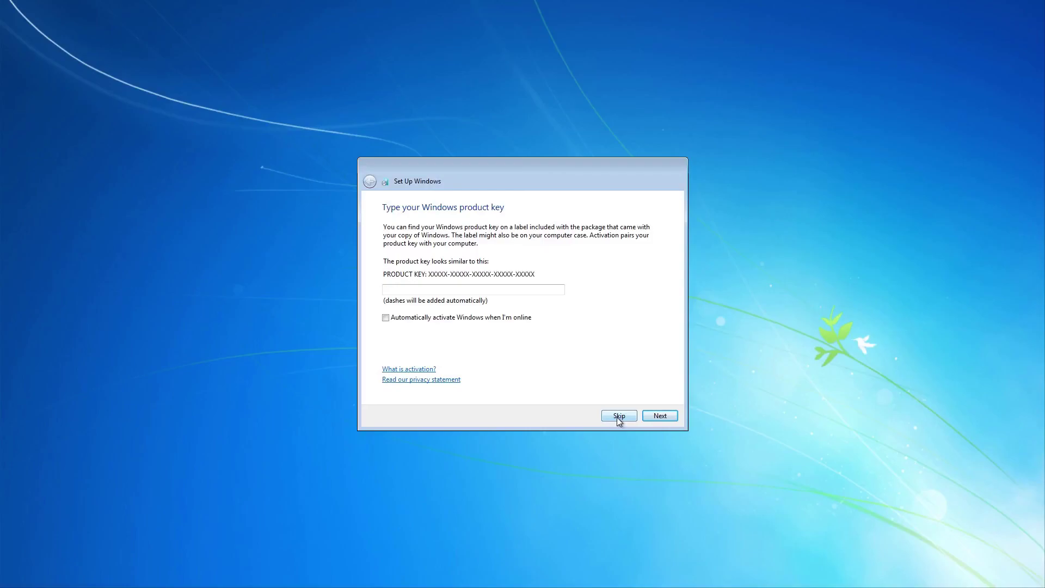
click(619, 417)
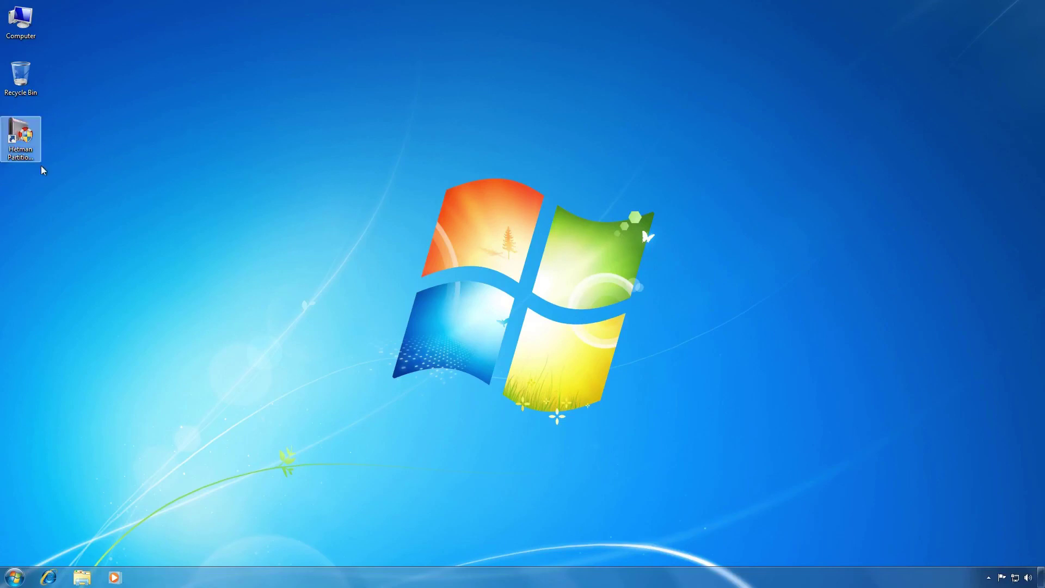
Open the Documents library from the Computer window to check that the files were kept
double_click(26, 33)
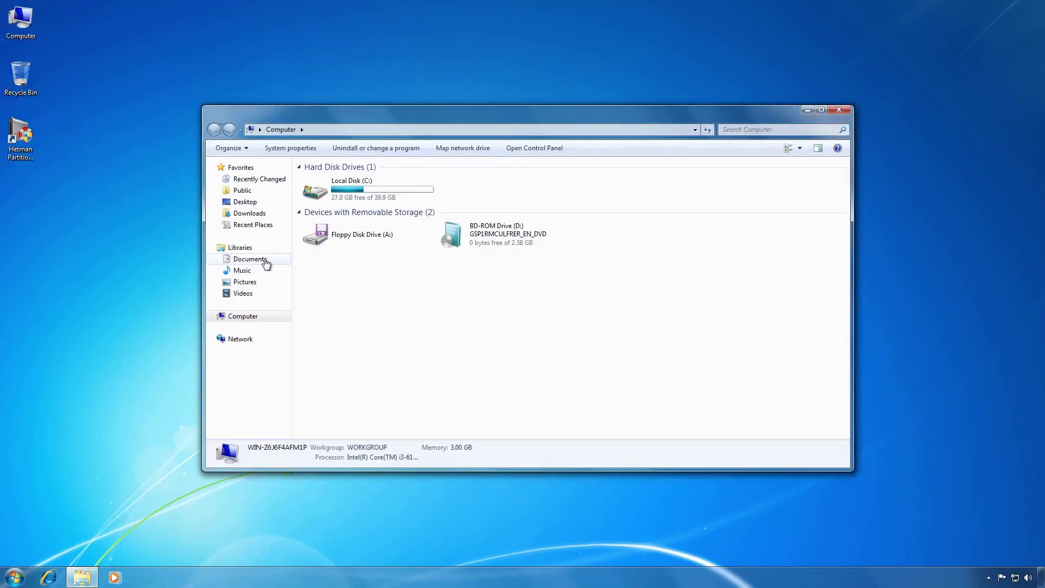
click(271, 261)
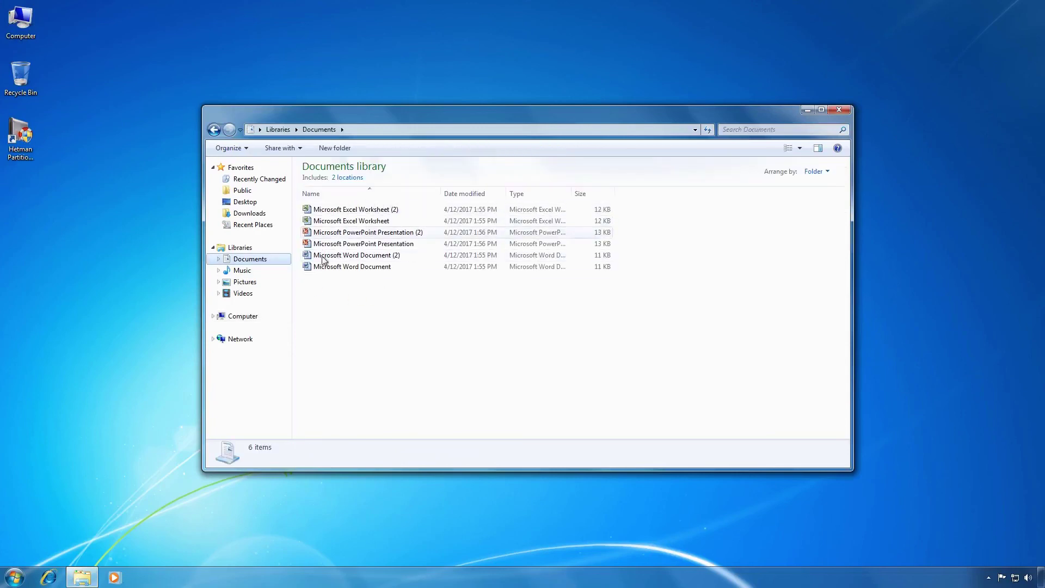
Check for Hetman Partition Recovery 2.6 among all programs in the upgraded system, and close the Documents window
click(15, 578)
click(47, 528)
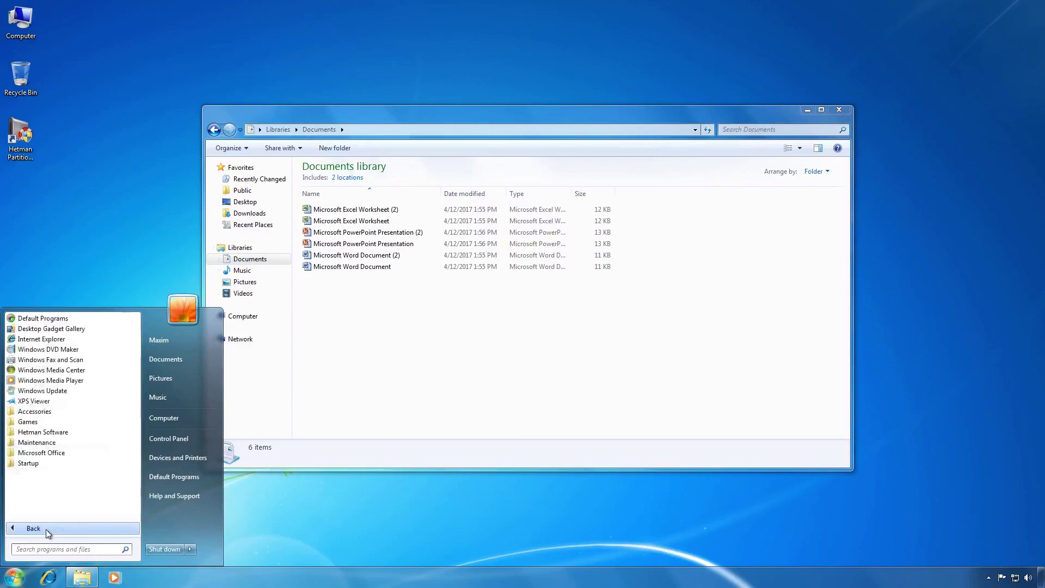
click(49, 432)
click(48, 442)
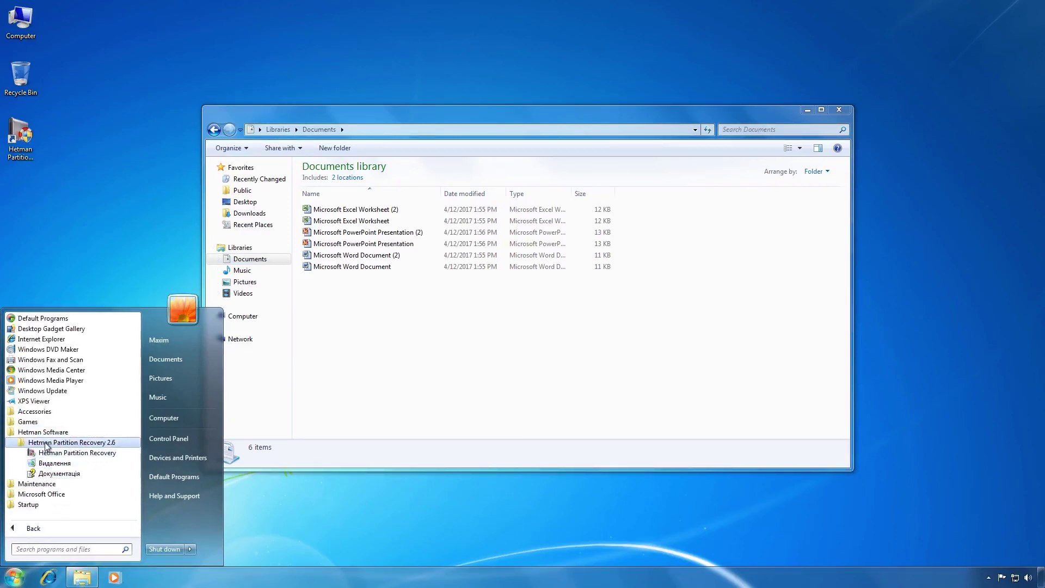
click(136, 278)
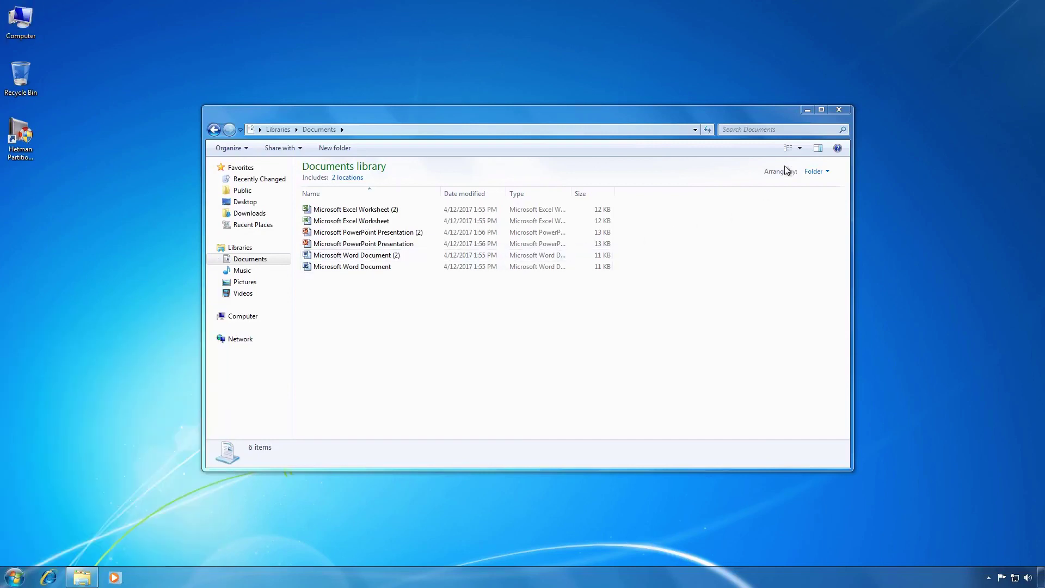
click(839, 110)
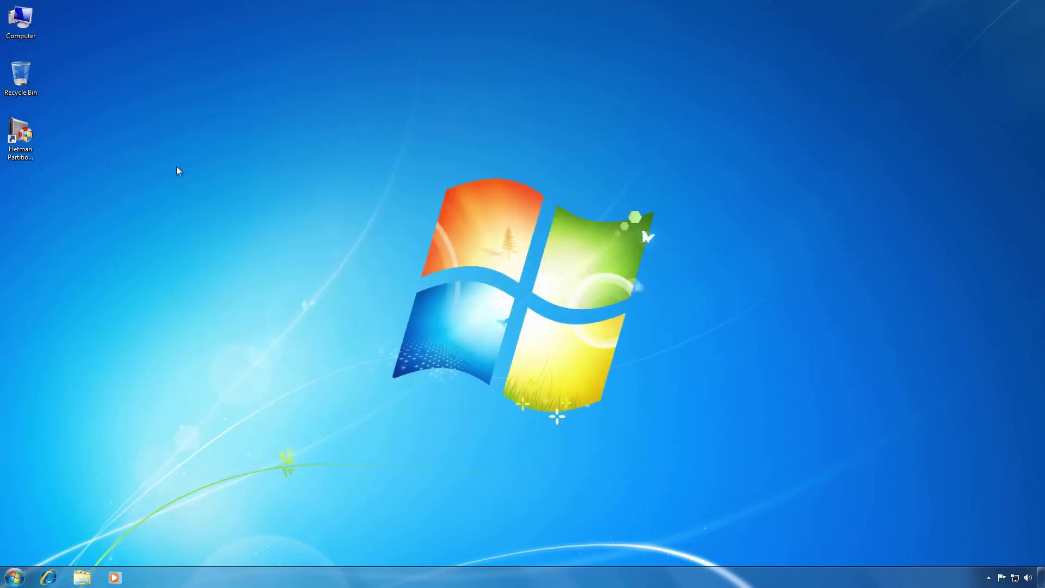
Open the computer's properties to check the Windows edition after the upgrade
right_click(31, 28)
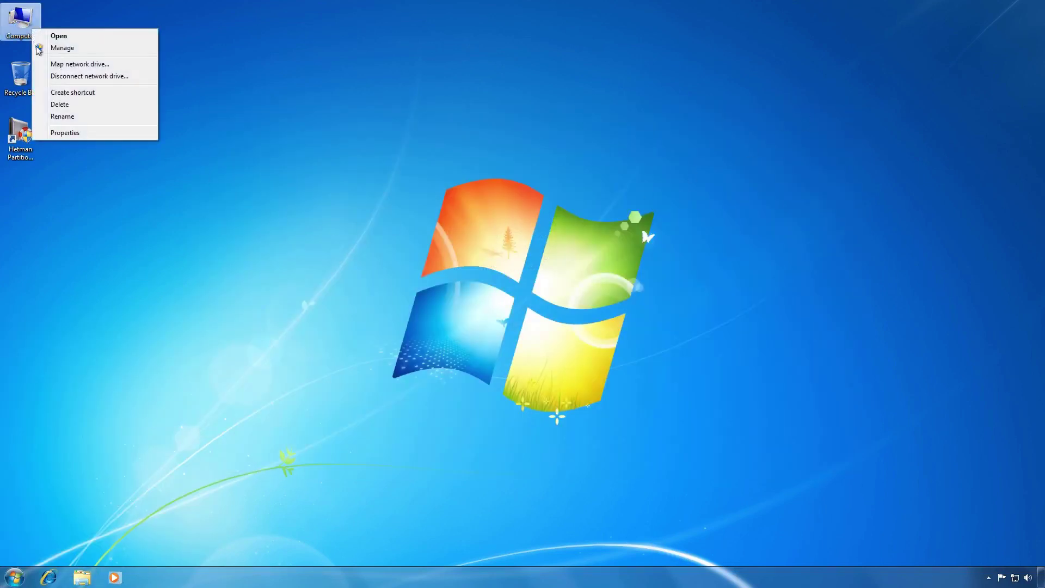
click(62, 134)
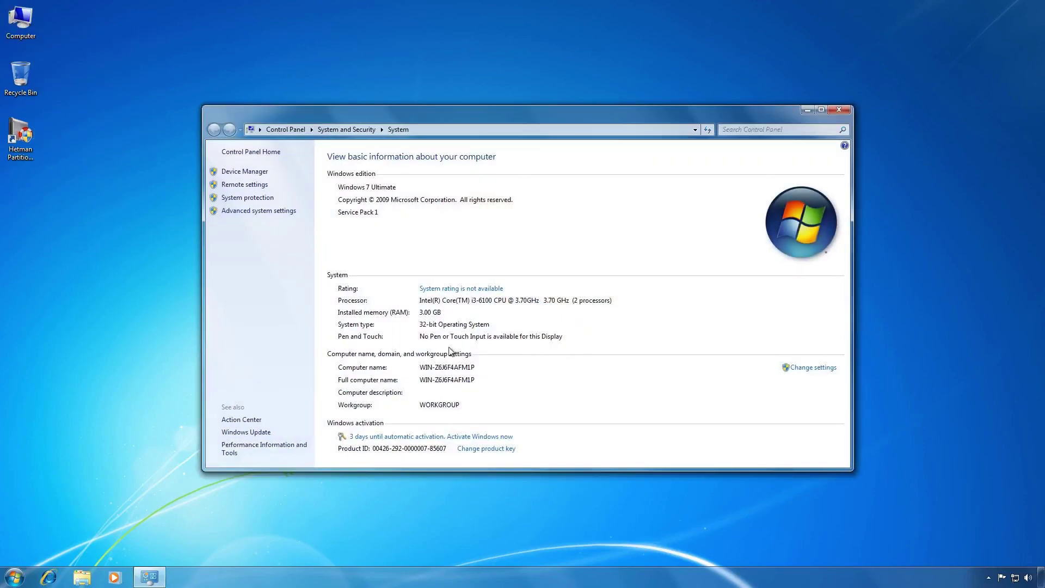